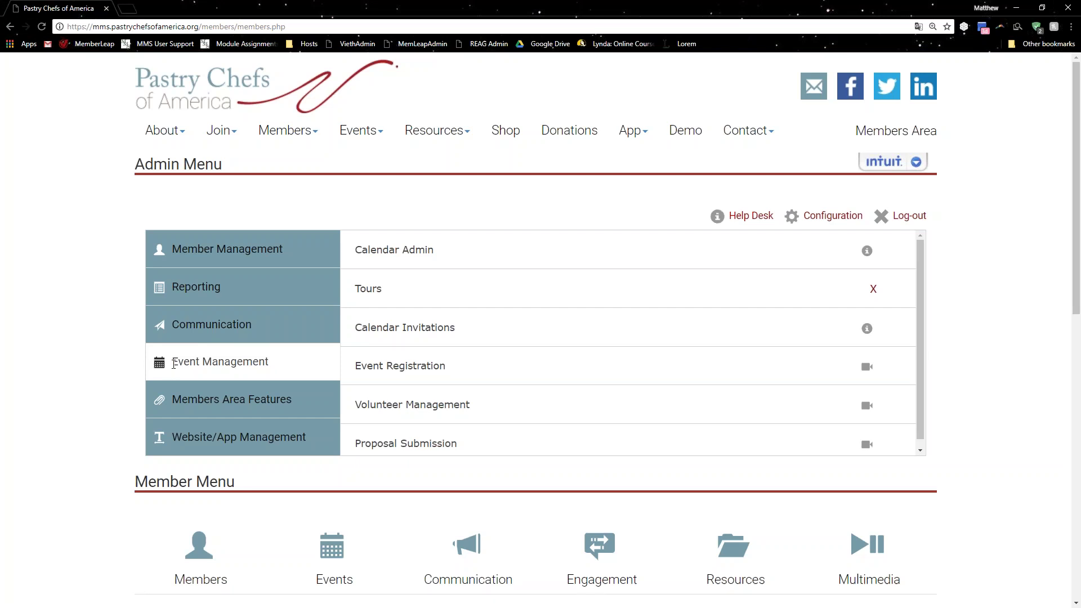
# Open Event Registration from the Event Management section of the Admin Menu.
pyautogui.click(388, 382)
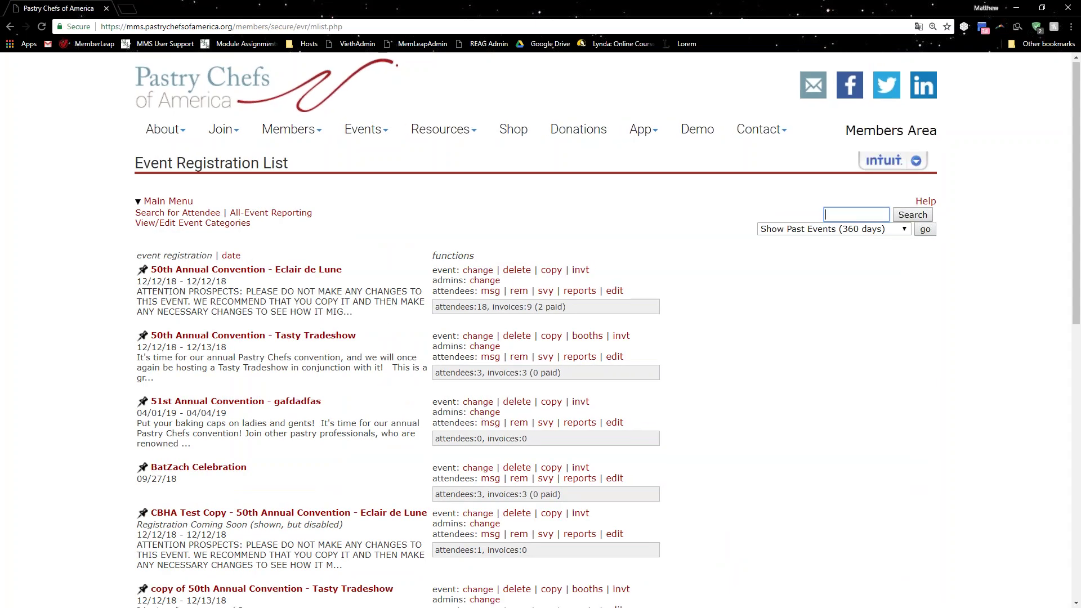
pyautogui.scroll(-5, 396, 310)
pyautogui.scroll(4, 396, 311)
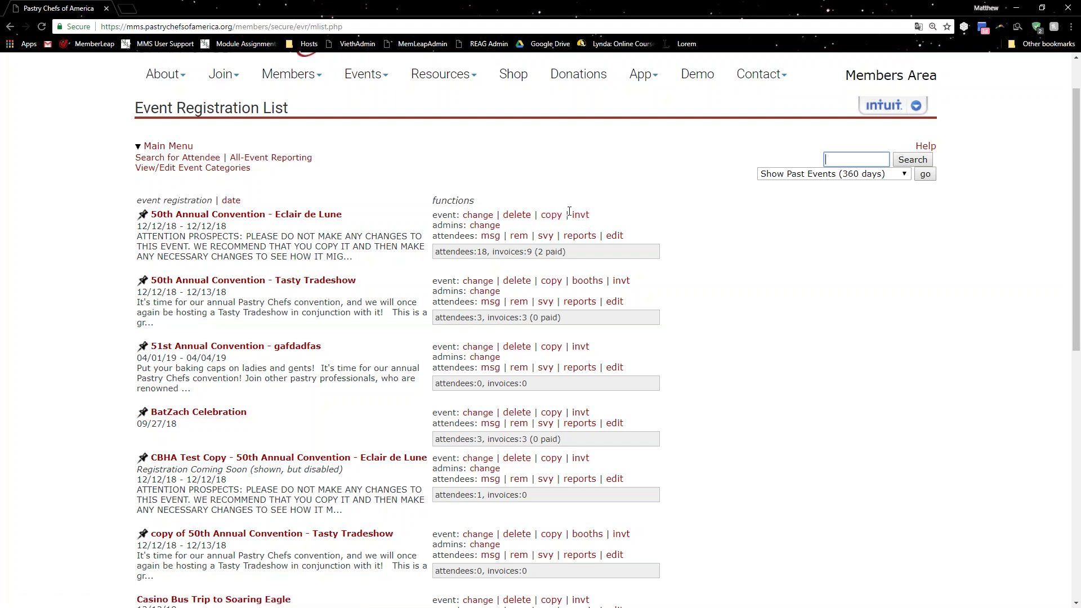
pyautogui.click(580, 214)
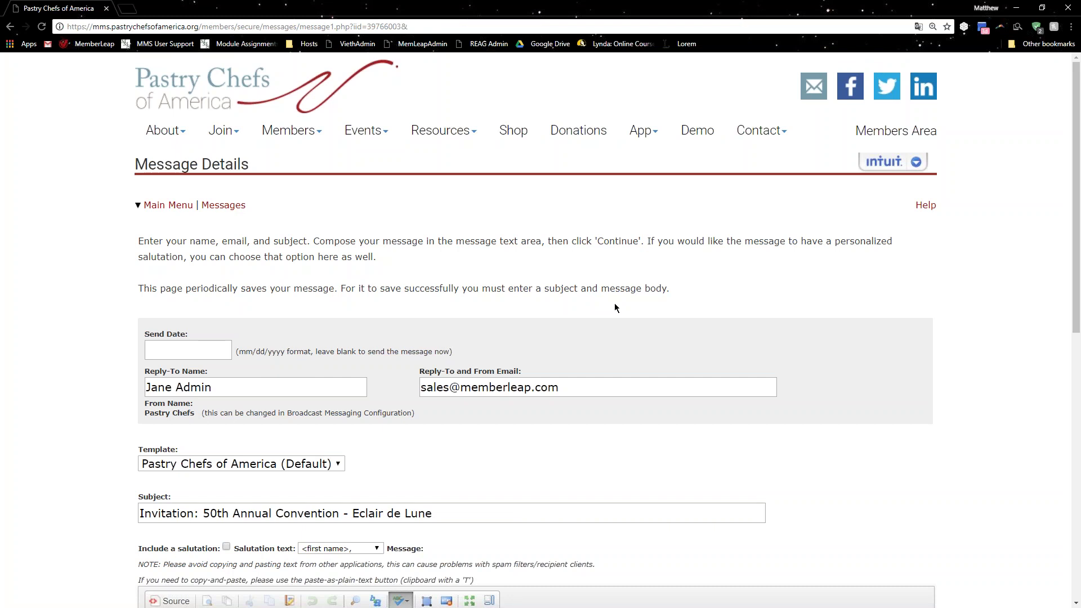
# Scroll through the prefilled invitation message with its event description, sponsor section and registration links.
pyautogui.scroll(-5, 251, 484)
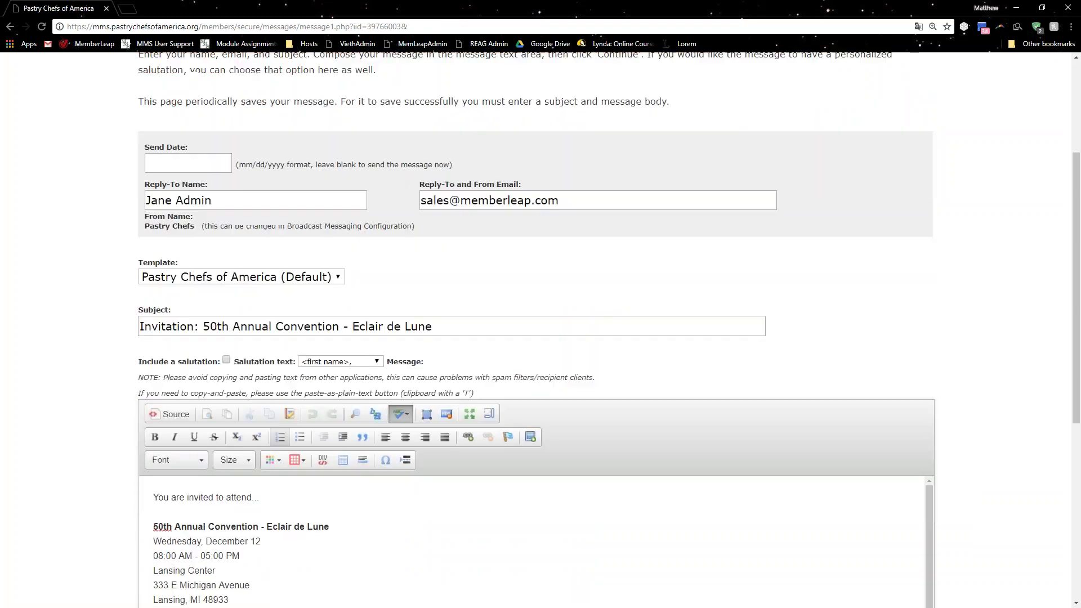
pyautogui.scroll(-10, 251, 484)
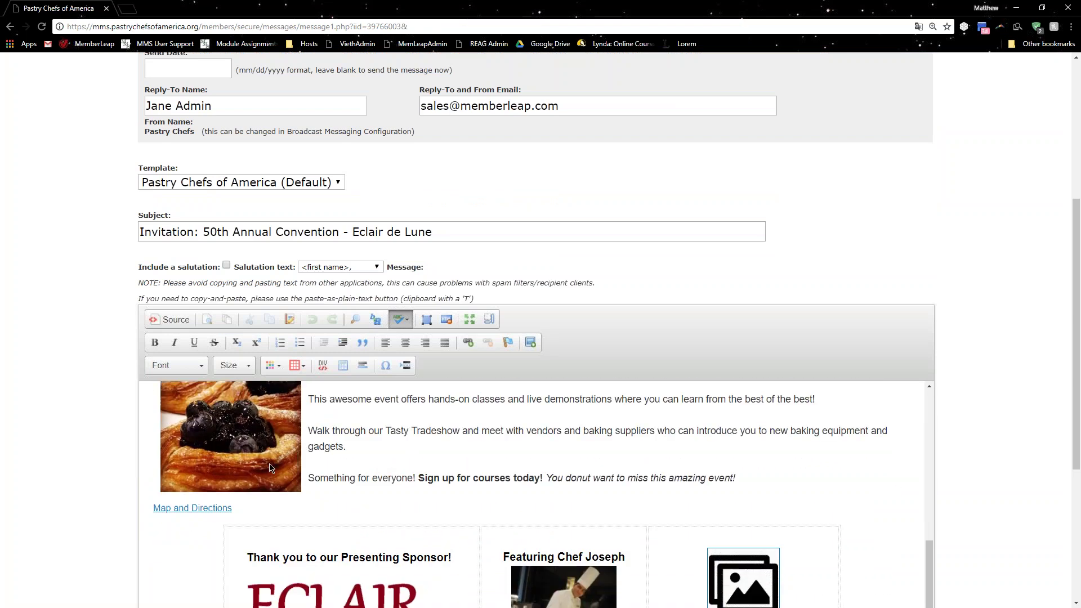
pyautogui.scroll(-2, 182, 491)
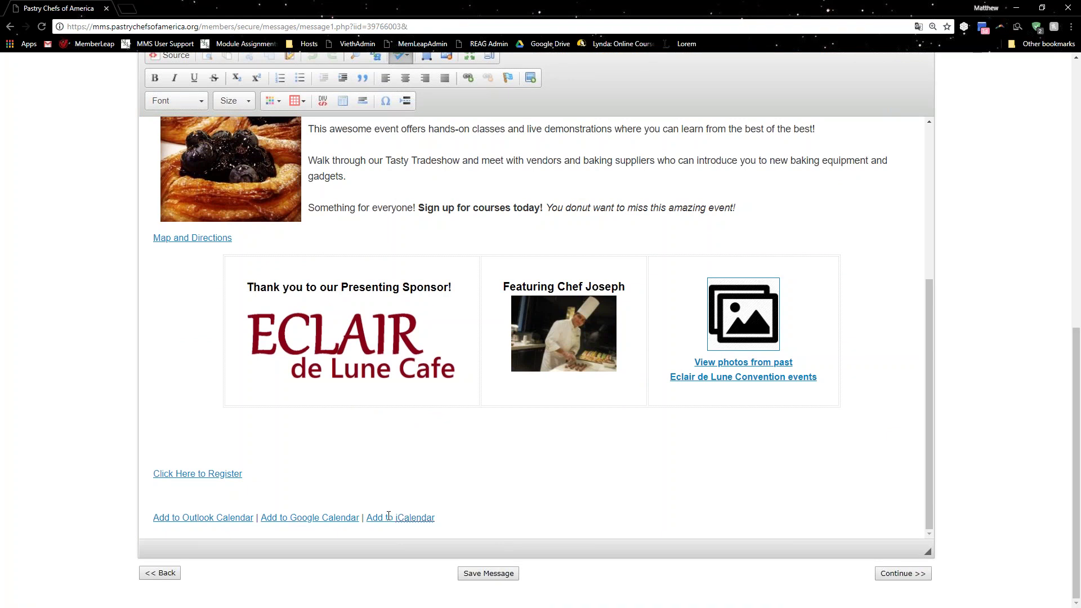
pyautogui.scroll(8, 30, 441)
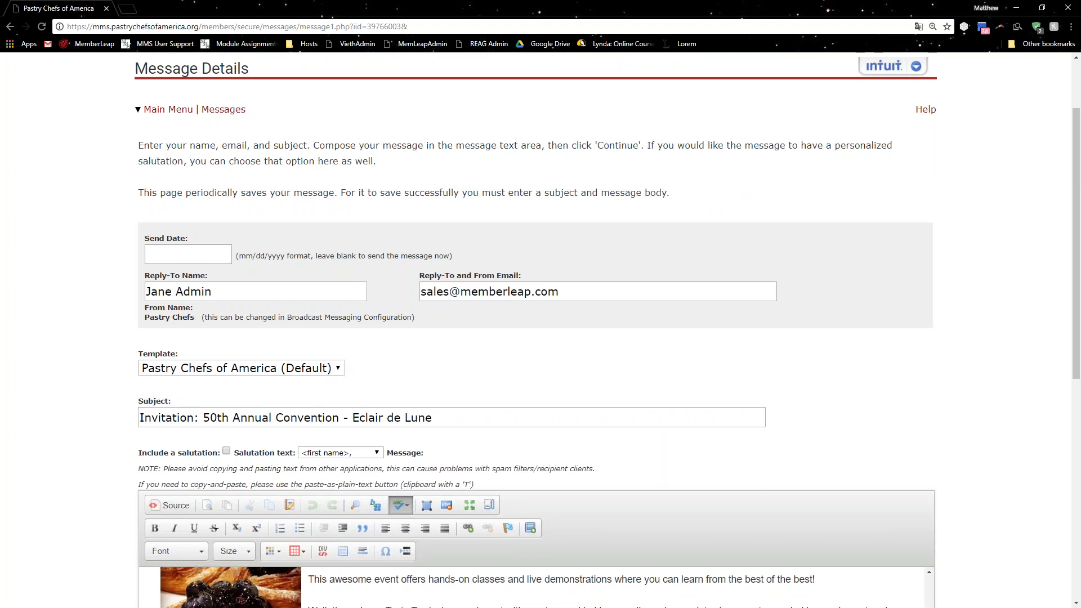
# Set the invitation's send date to June 30, 2018 (06/30/2018) in the date picker.
pyautogui.click(226, 255)
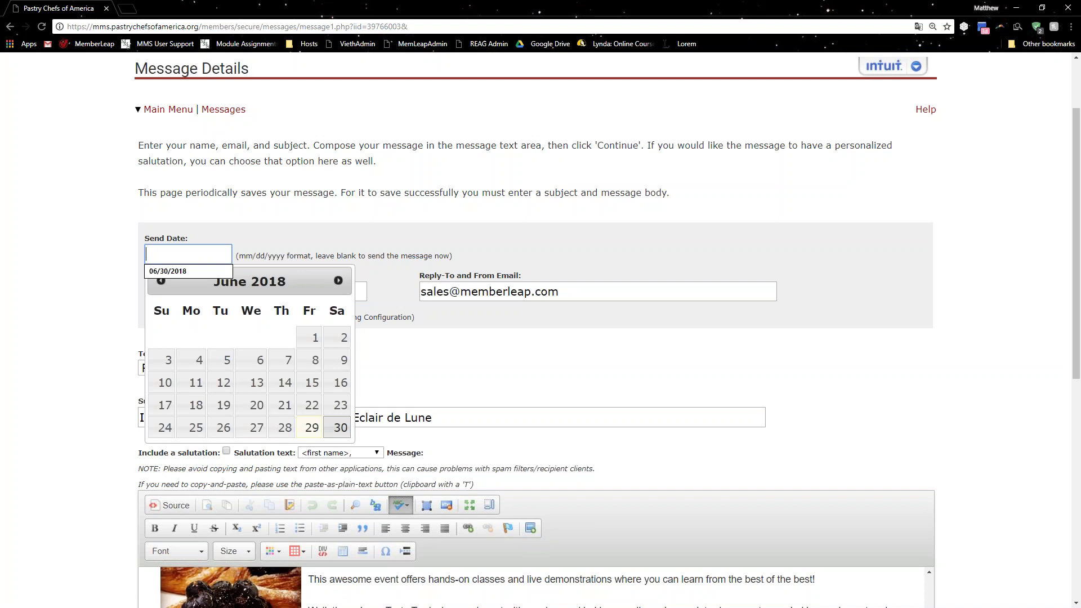
pyautogui.click(338, 427)
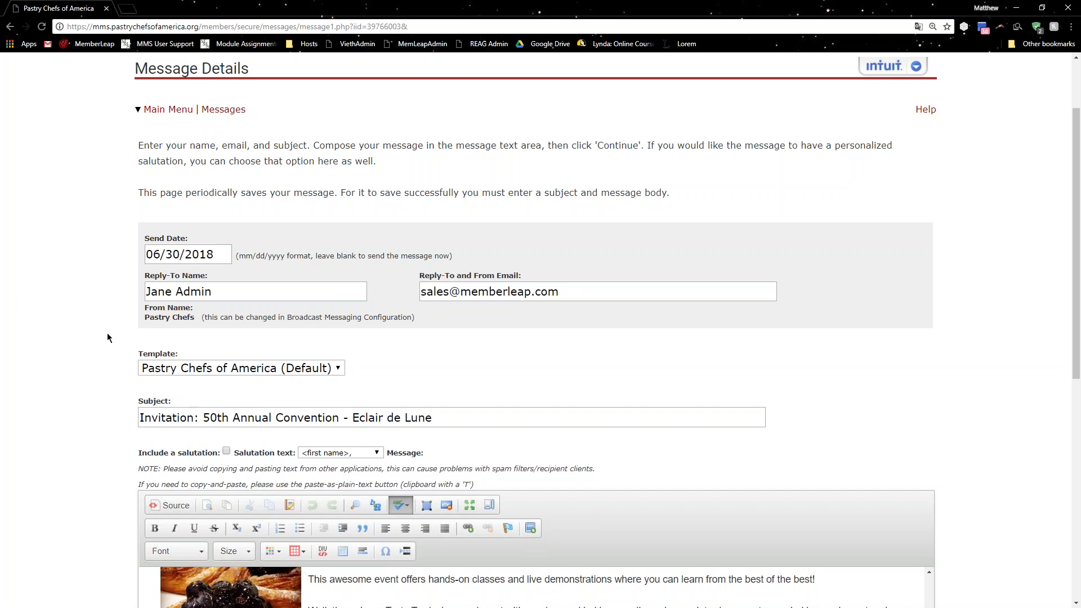
pyautogui.scroll(-6, 133, 342)
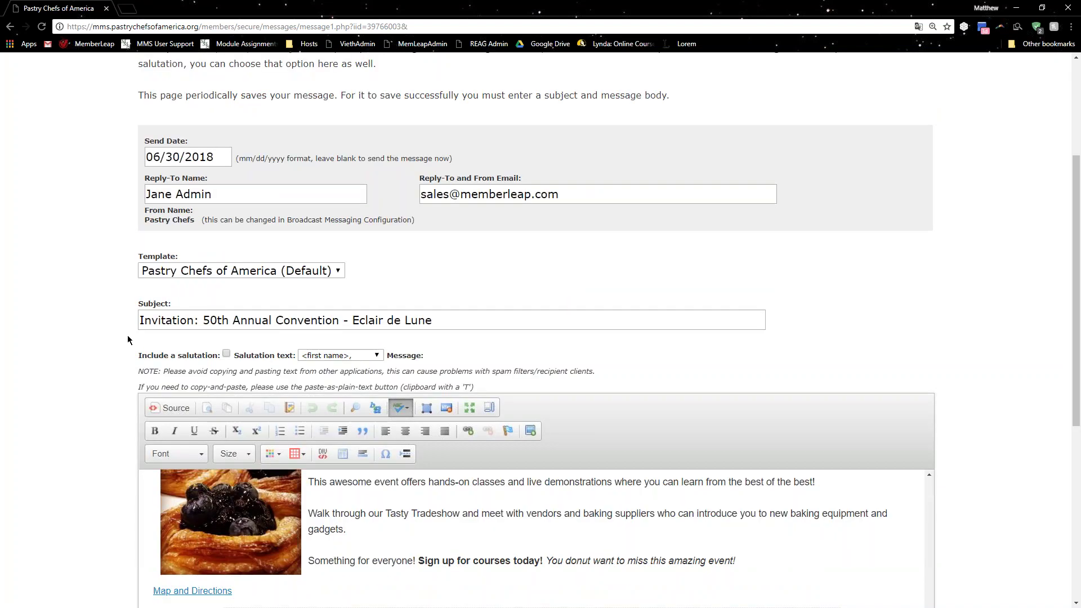
pyautogui.scroll(-2, 320, 312)
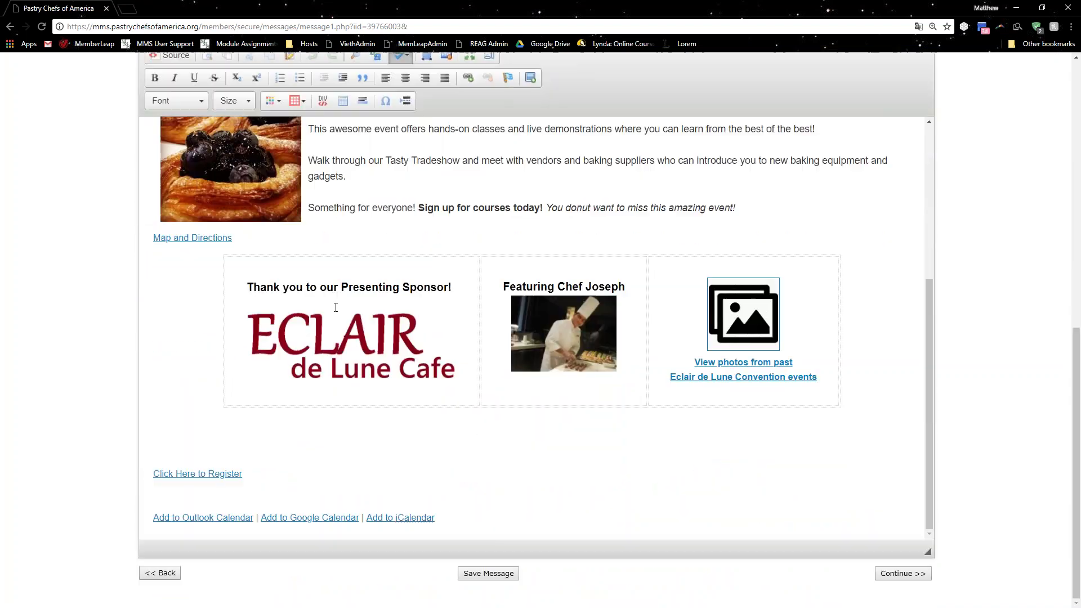
pyautogui.scroll(2, 333, 309)
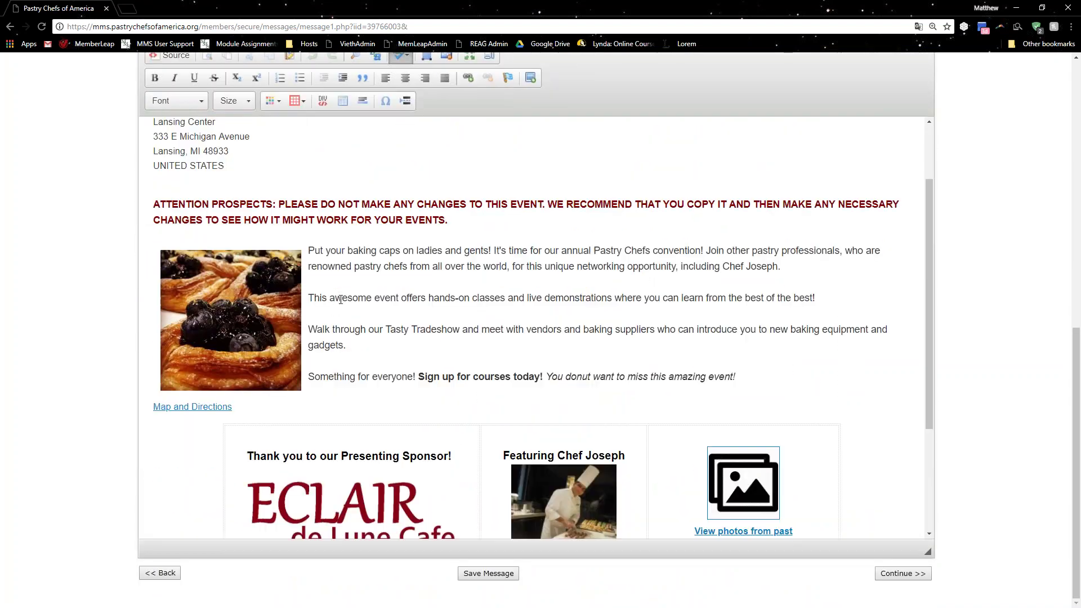
pyautogui.scroll(2, 341, 296)
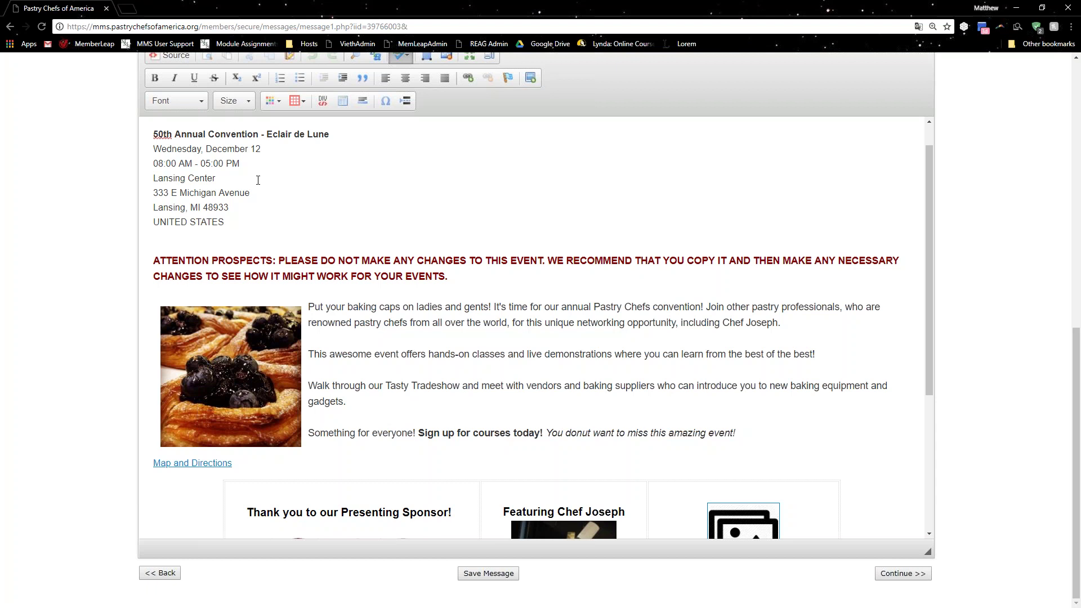
pyautogui.click(443, 267)
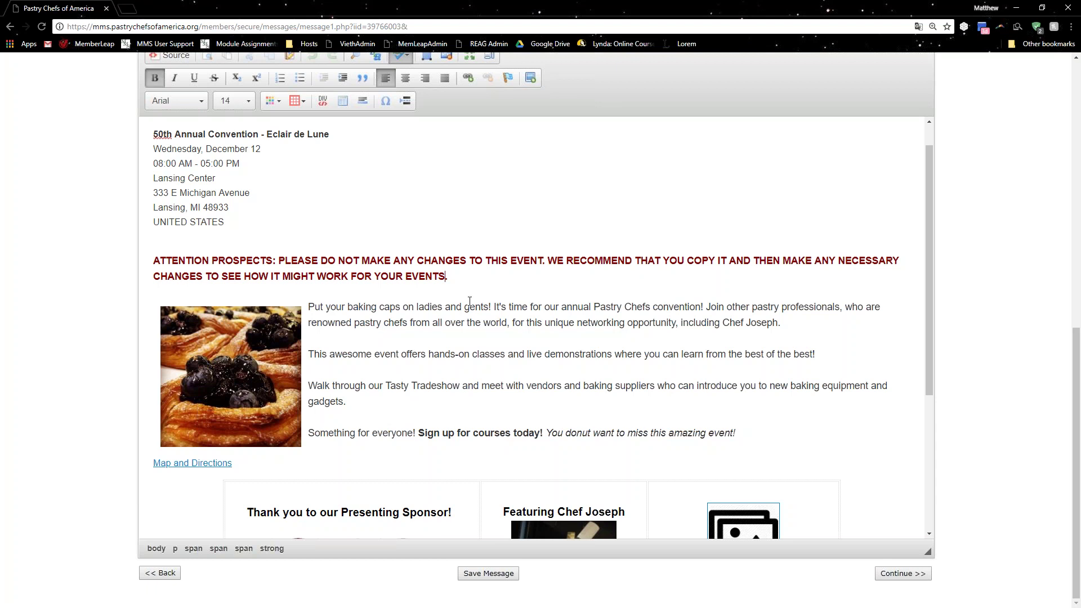
pyautogui.write('This a')
pyautogui.press('BackSpace')
pyautogui.write('is an editable form')
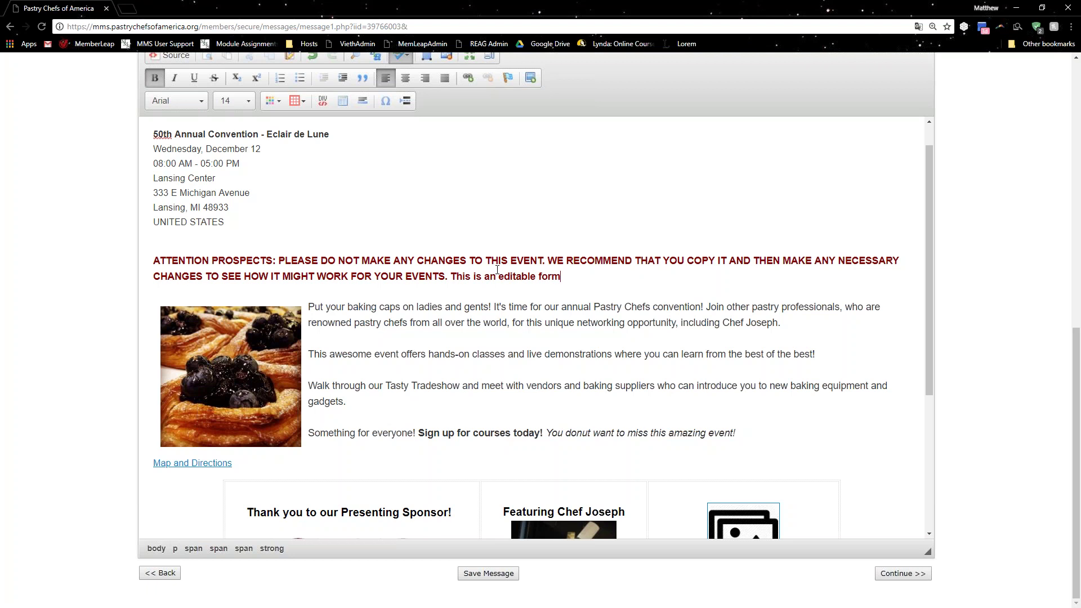
pyautogui.press('BackSpace')
pyautogui.click(453, 277)
pyautogui.press('BackSpace')
pyautogui.press('BackSpace')
pyautogui.press('BackSpace')
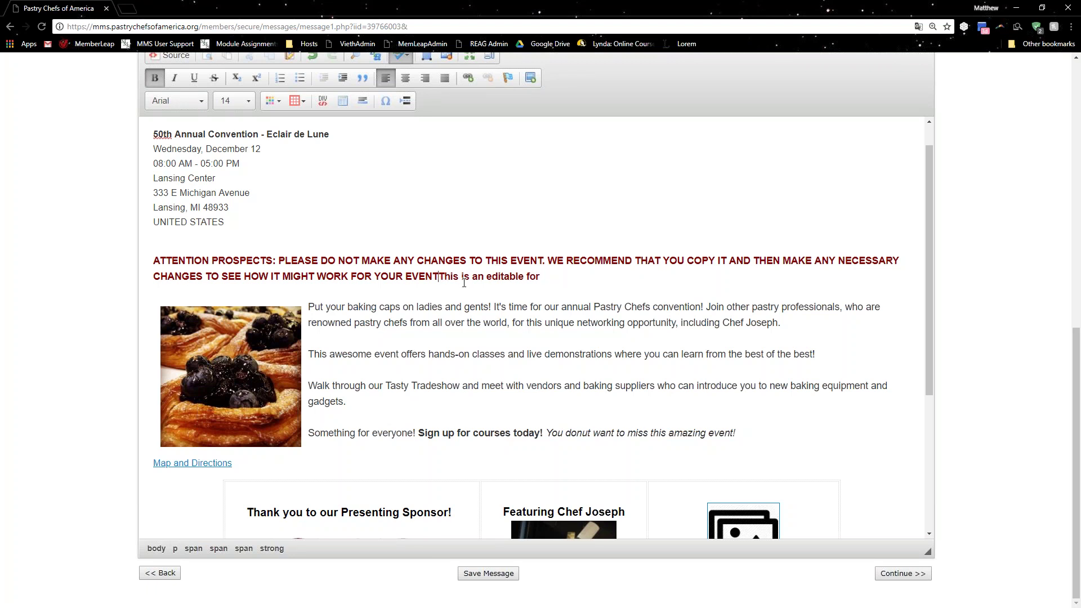
pyautogui.write('S.')
pyautogui.keyDown('shift'); pyautogui.click(553, 284); pyautogui.keyUp('shift')
pyautogui.press('BackSpace')
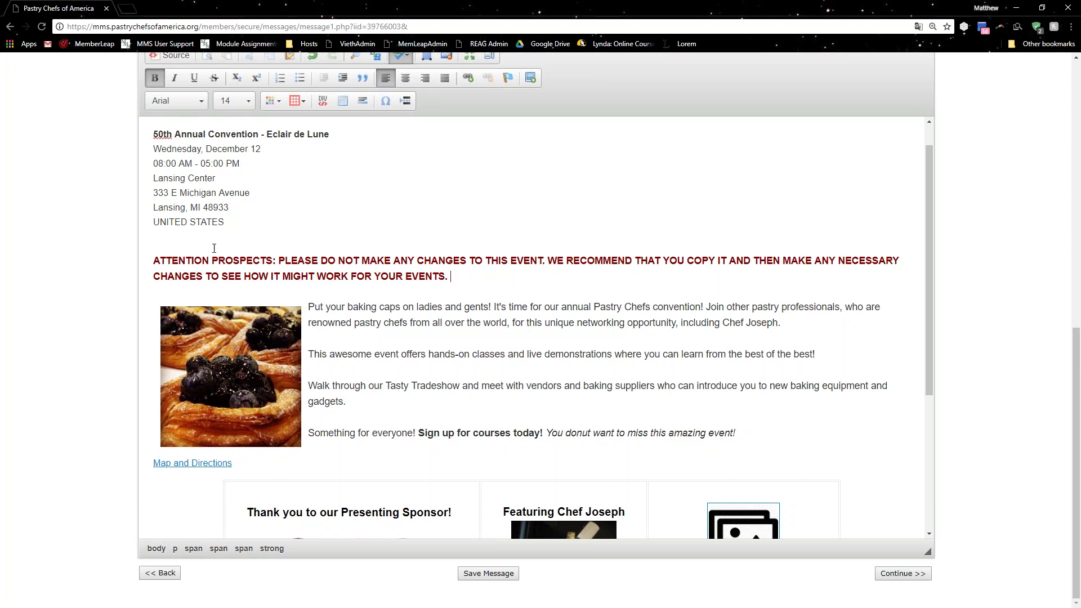
pyautogui.scroll(-1, 214, 245)
pyautogui.scroll(-3, 214, 245)
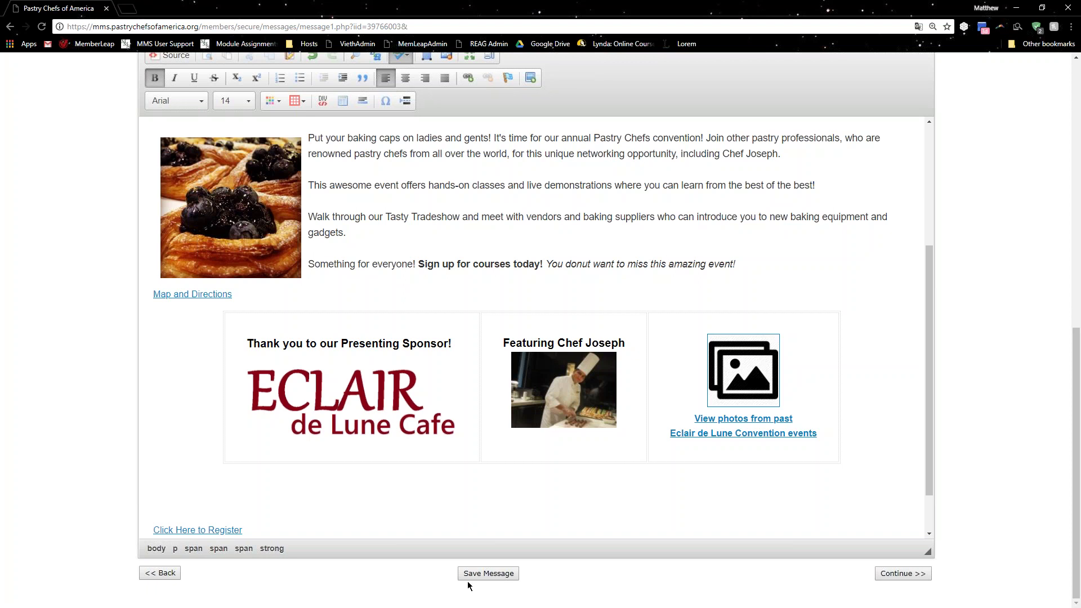
# Pass the Message Attachments step with no files attached and reach the Recipients page.
pyautogui.click(891, 577)
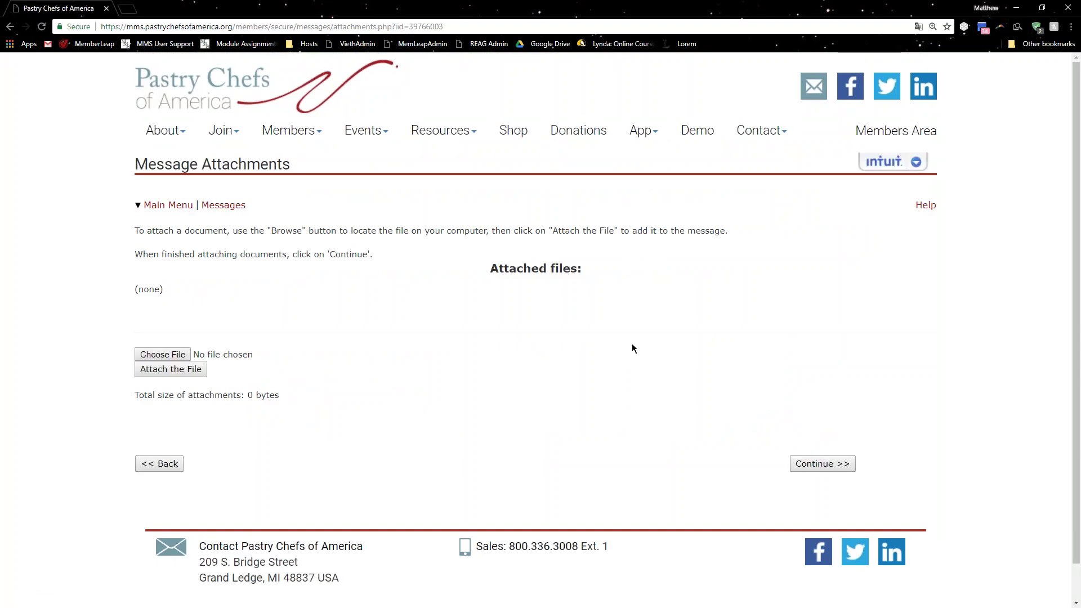
pyautogui.click(175, 354)
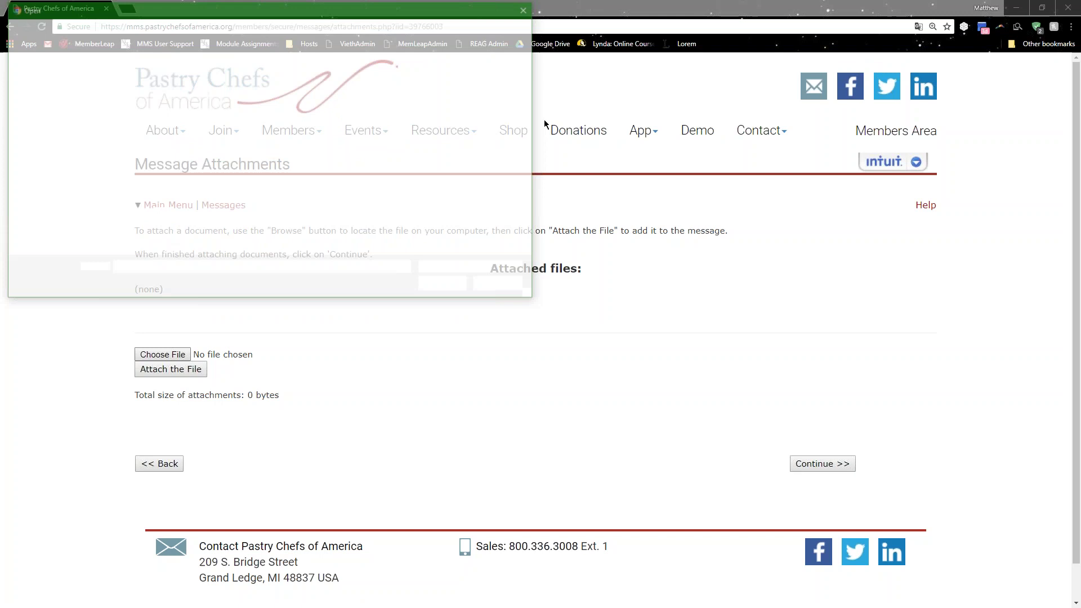
pyautogui.click(527, 8)
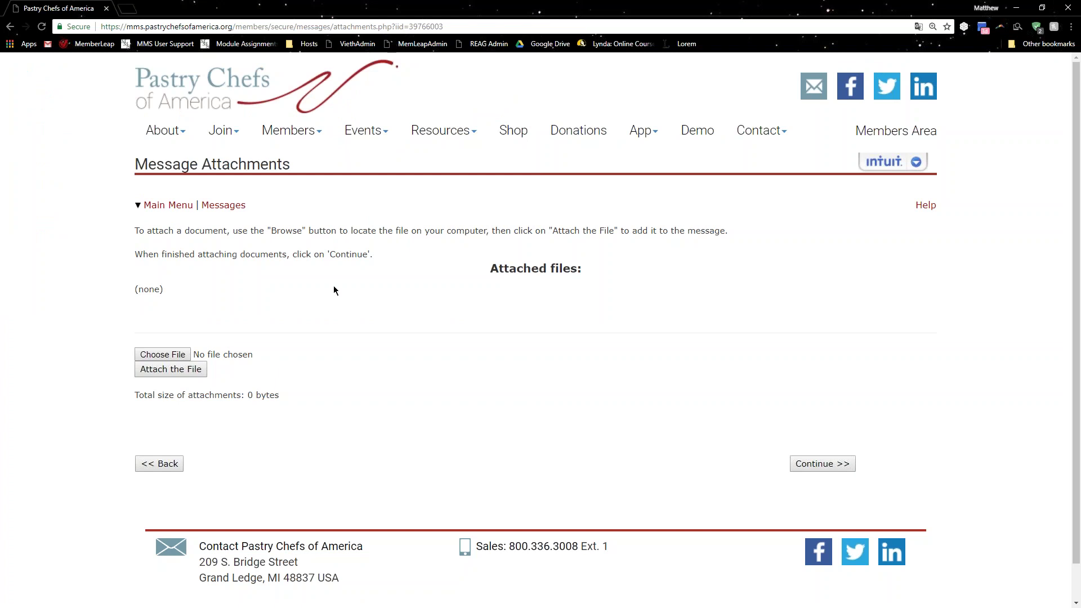
pyautogui.click(169, 369)
pyautogui.click(819, 463)
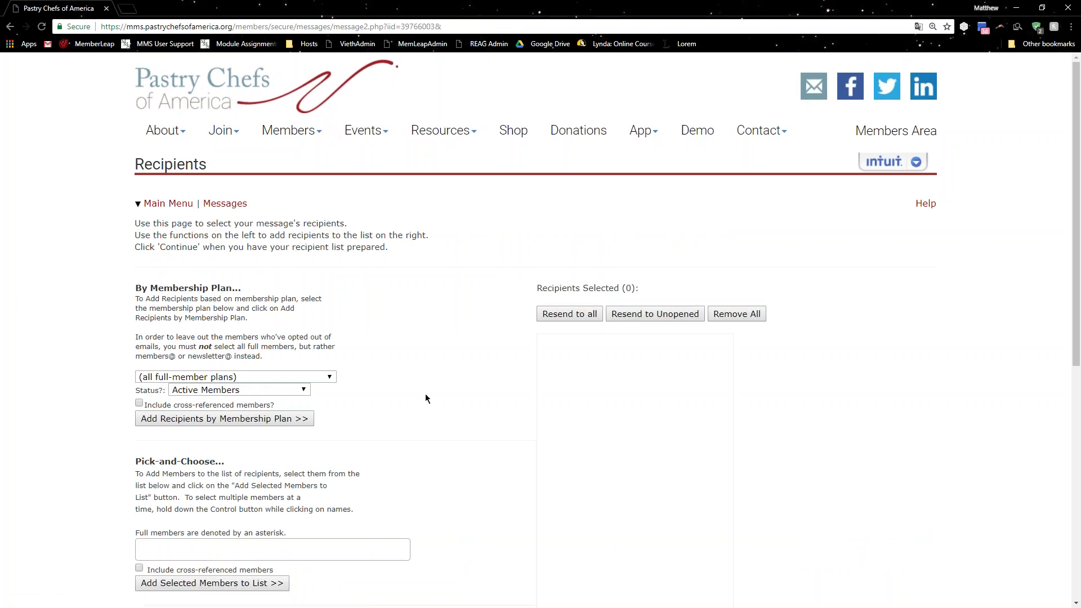
pyautogui.click(332, 377)
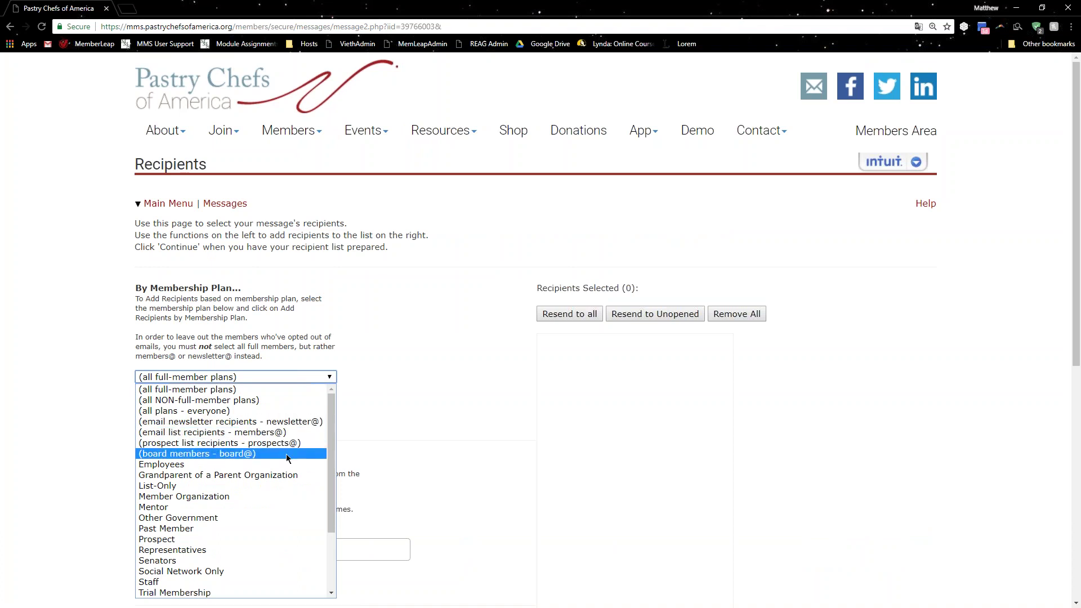
pyautogui.scroll(-3, 288, 454)
pyautogui.click(418, 355)
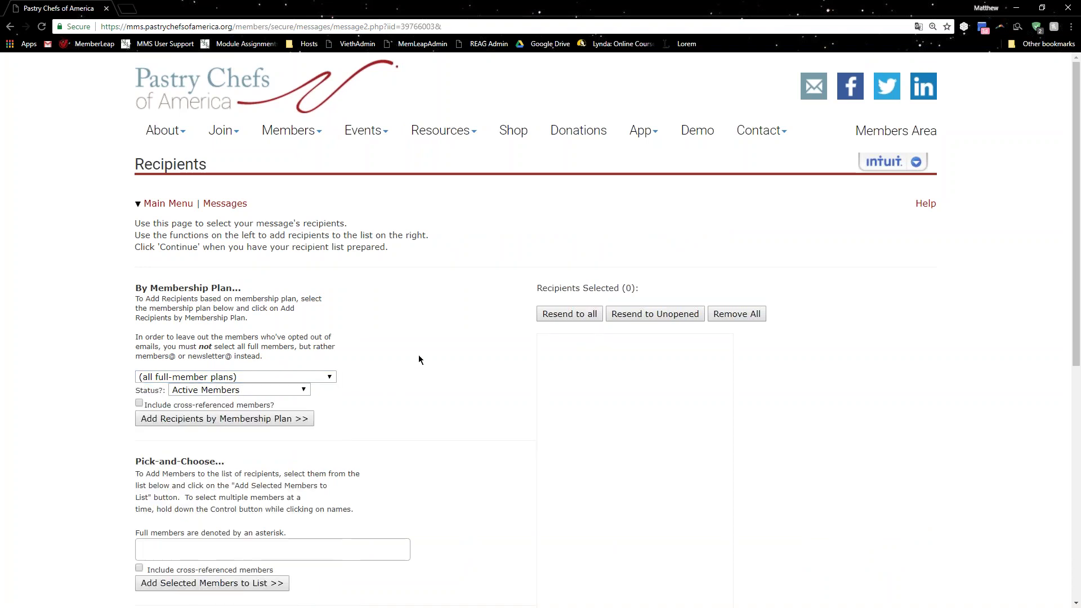
pyautogui.scroll(-3, 406, 376)
pyautogui.click(273, 380)
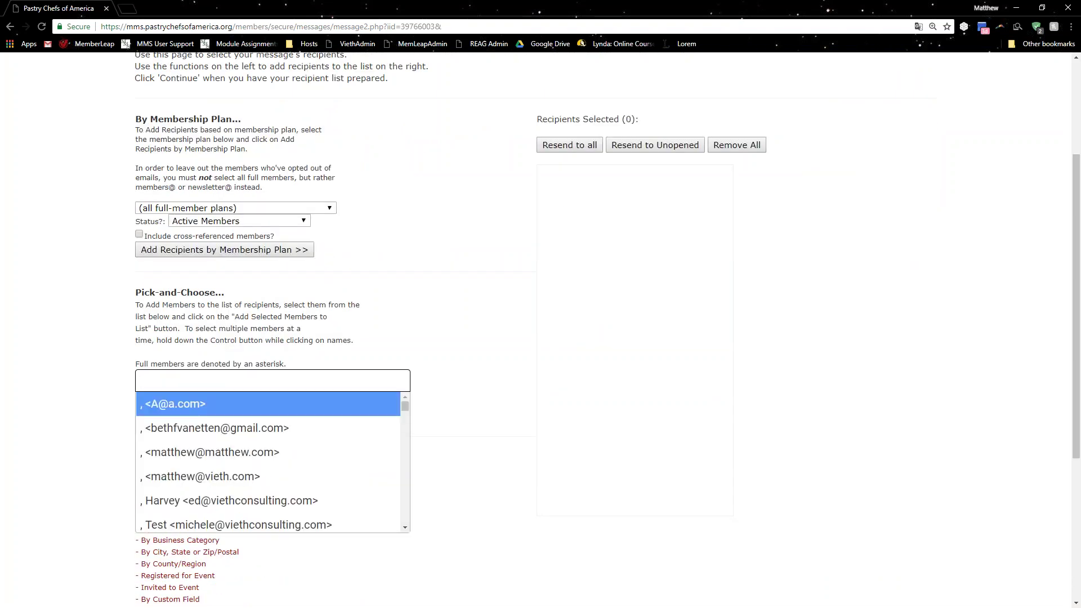
pyautogui.write('matthew')
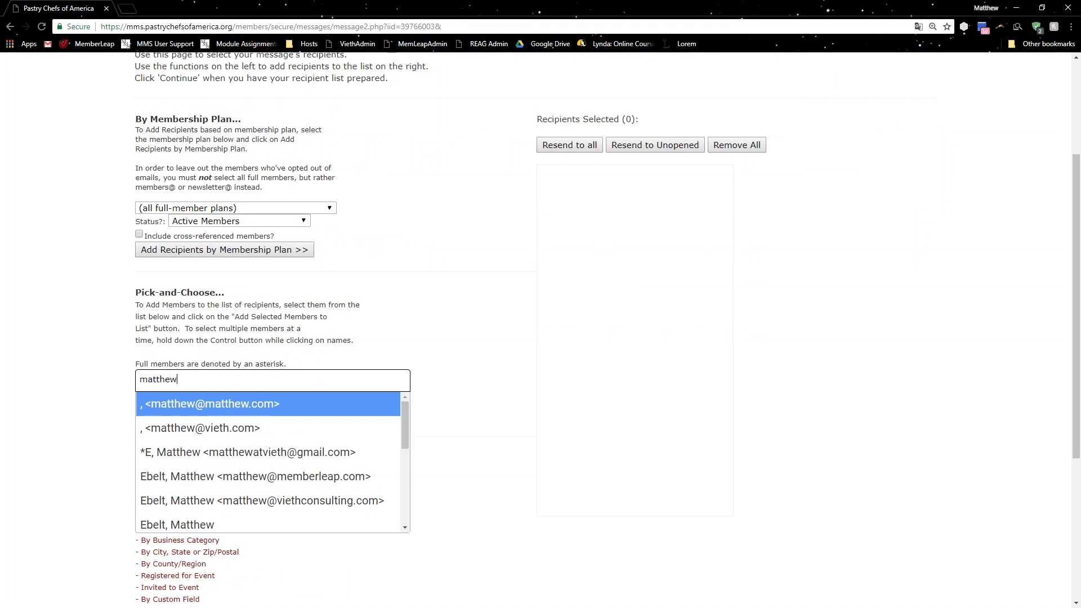
pyautogui.press('Down')
pyautogui.click(318, 453)
pyautogui.click(286, 415)
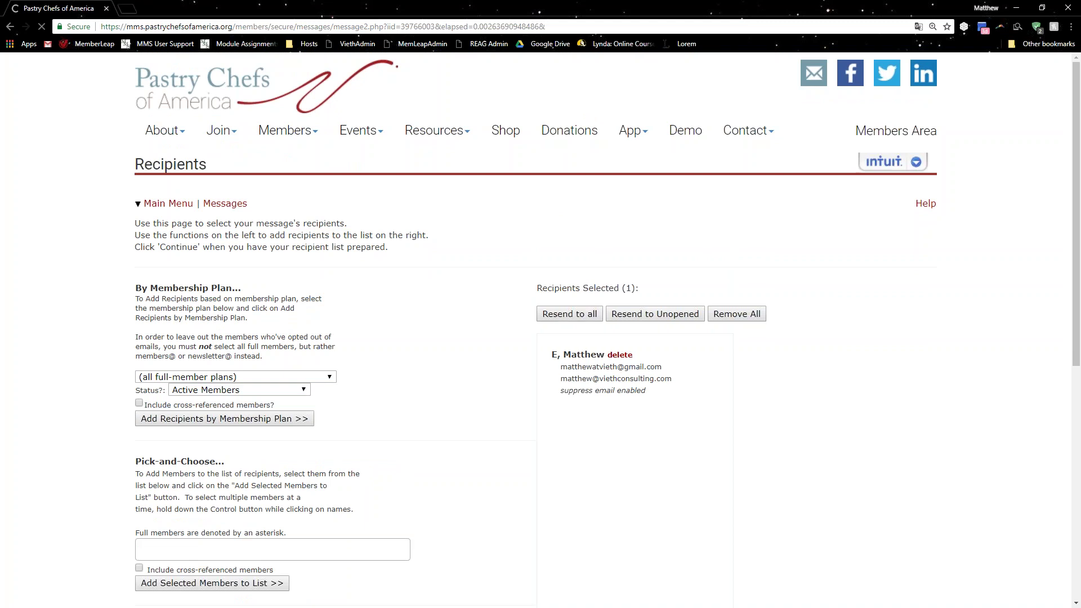
pyautogui.click(620, 355)
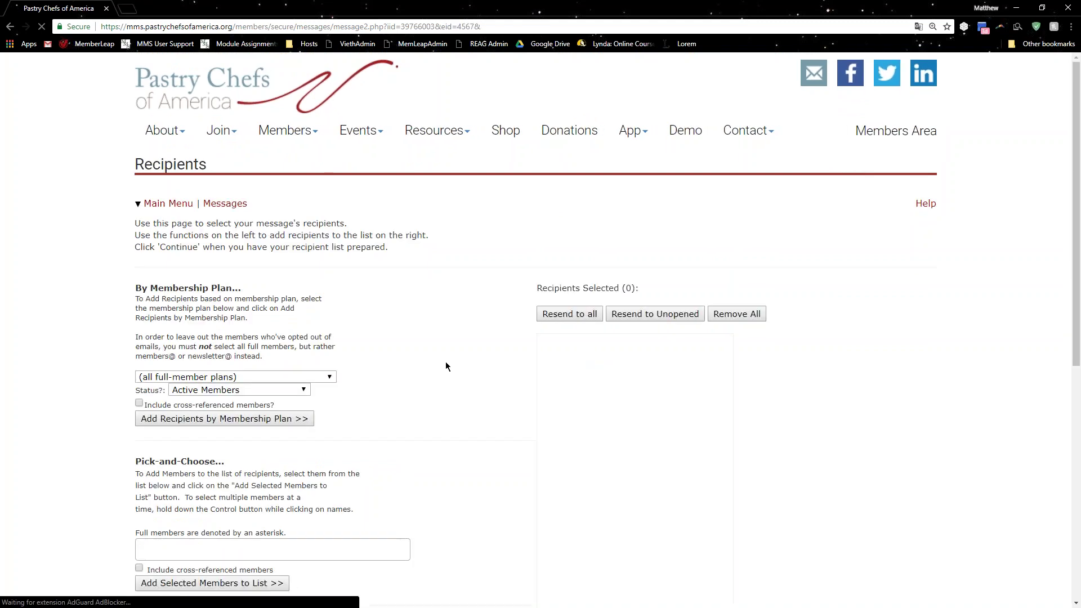
pyautogui.scroll(-7, 416, 356)
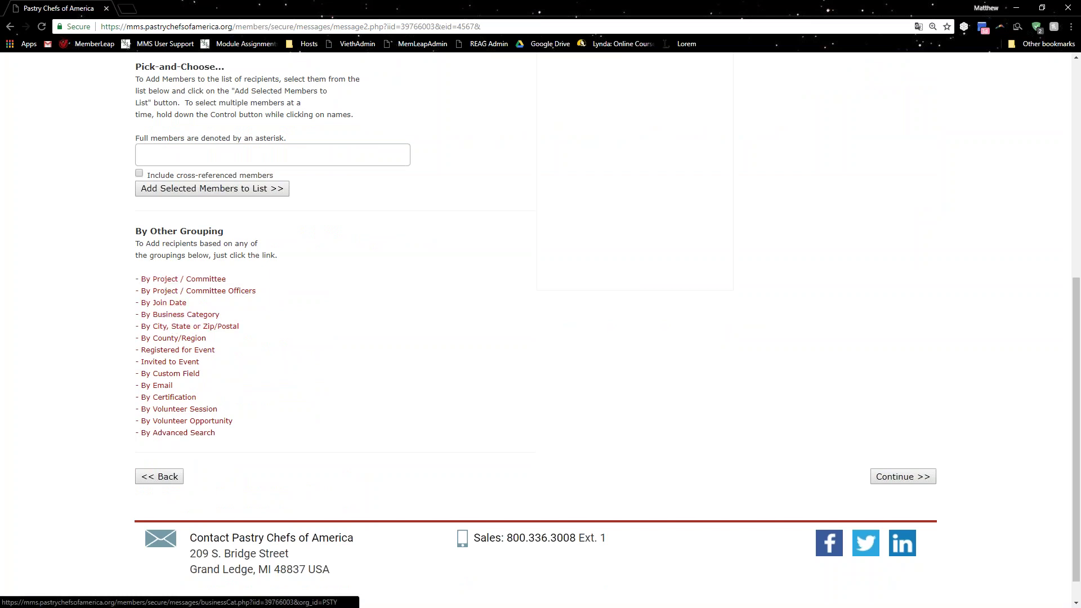
pyautogui.click(183, 352)
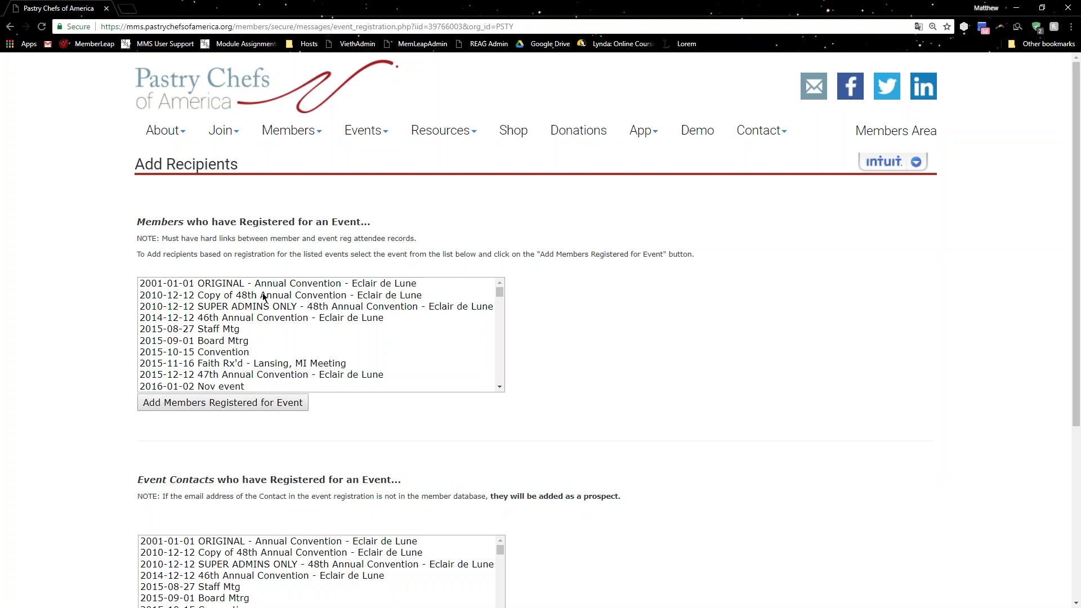
pyautogui.click(276, 375)
pyautogui.click(275, 404)
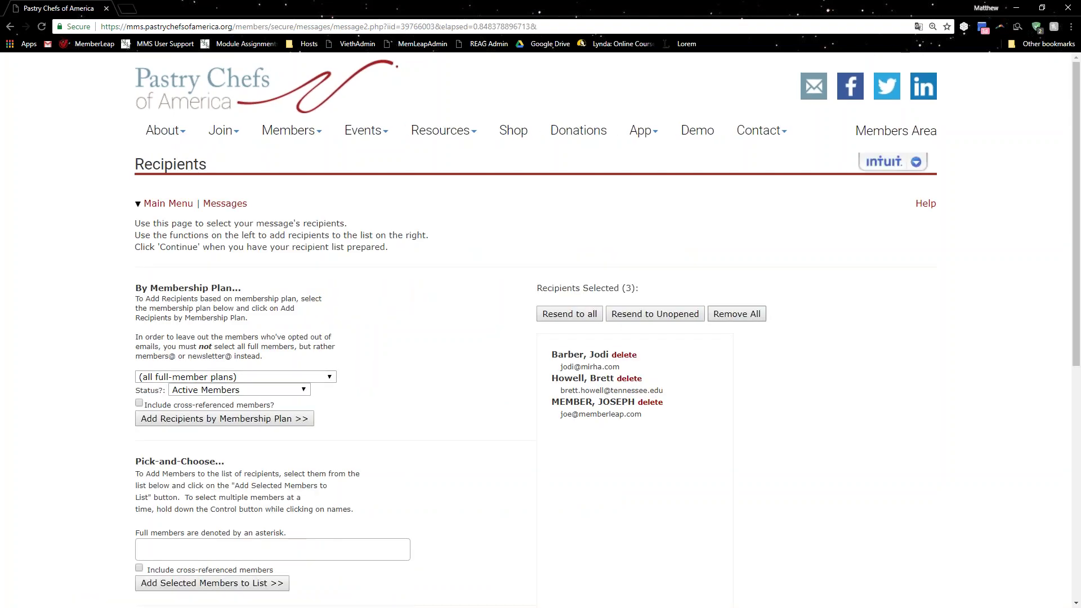
# Remove all current recipients and switch to adding recipients by e-mail address.
pyautogui.click(711, 320)
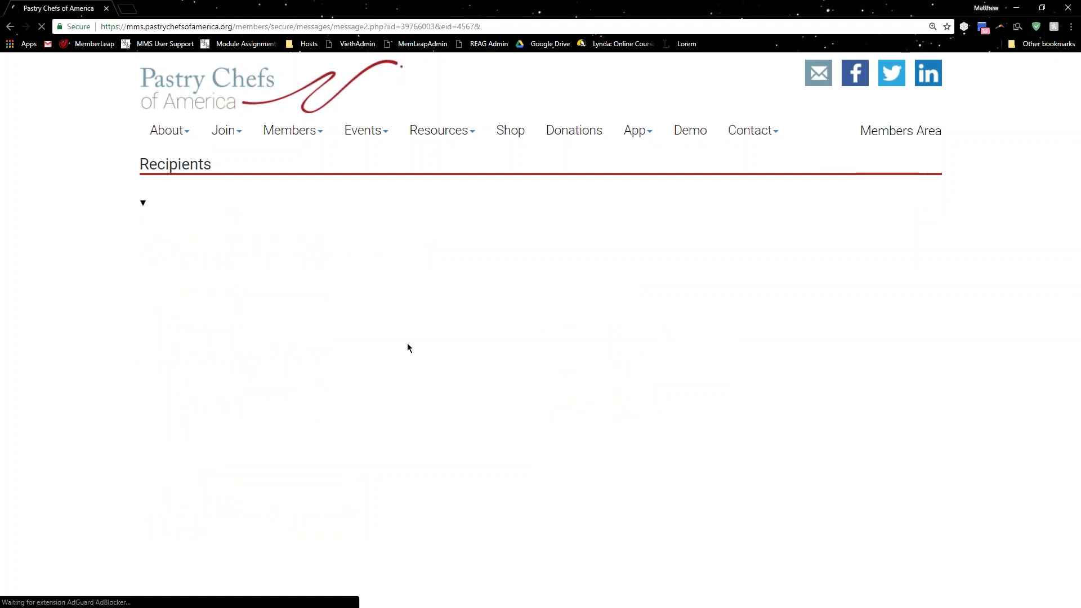
pyautogui.scroll(-7, 323, 311)
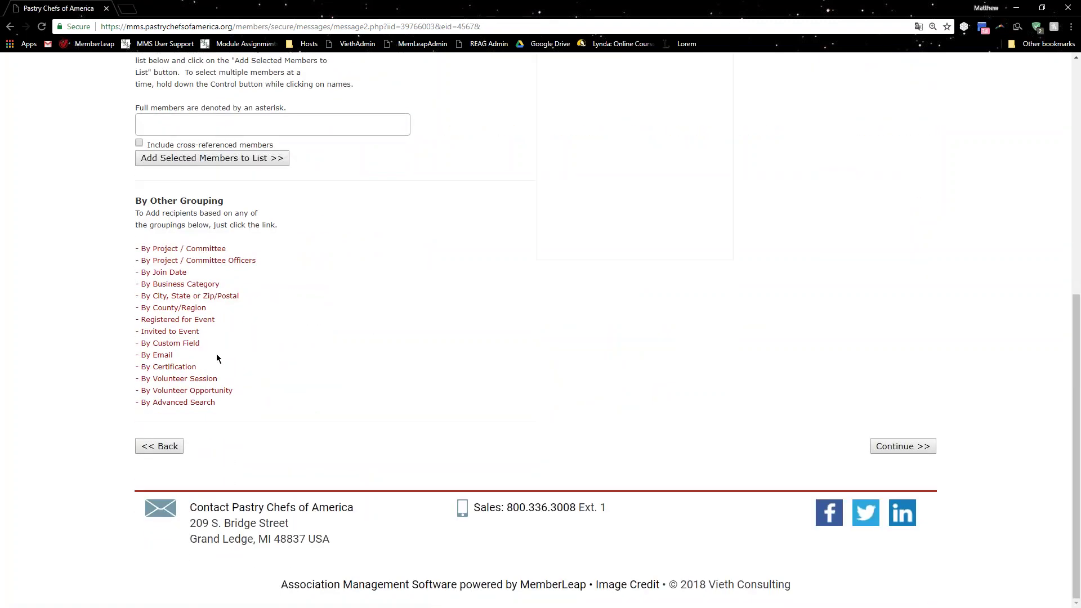
pyautogui.click(163, 356)
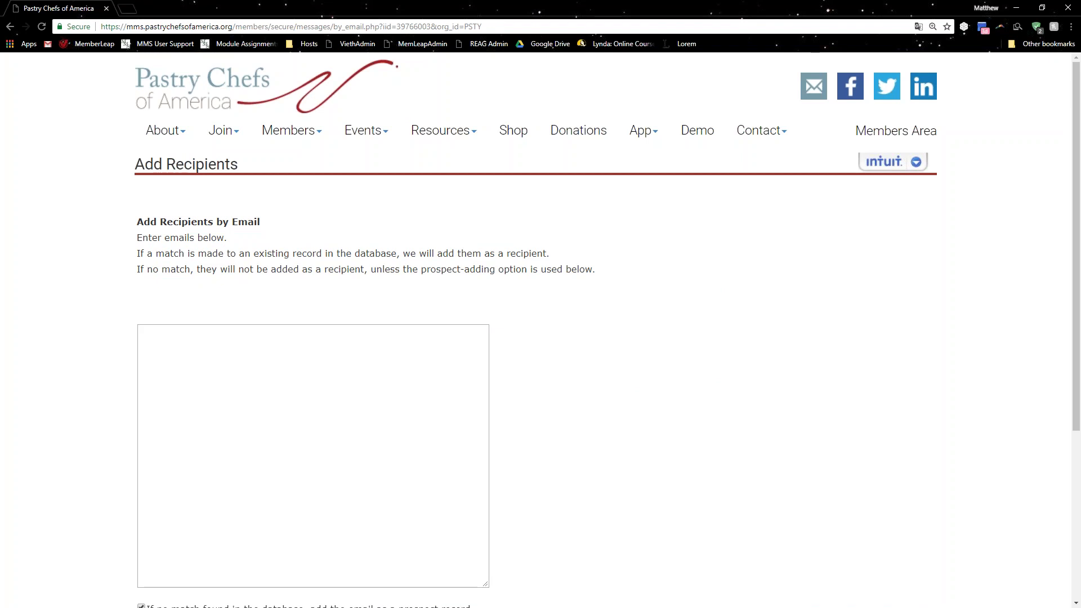
pyautogui.click(181, 364)
pyautogui.scroll(-2, 184, 359)
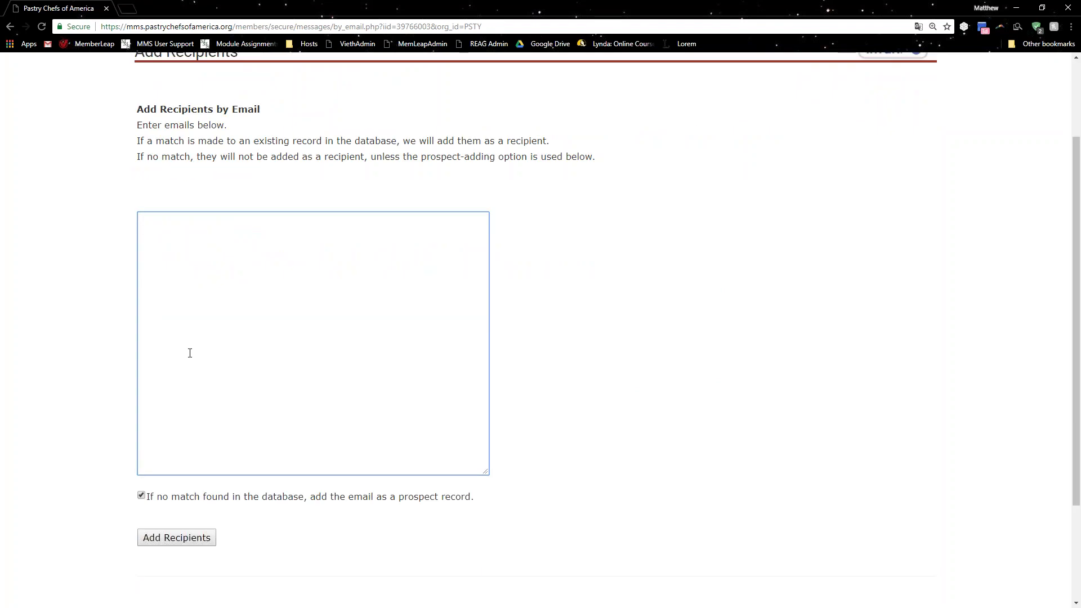
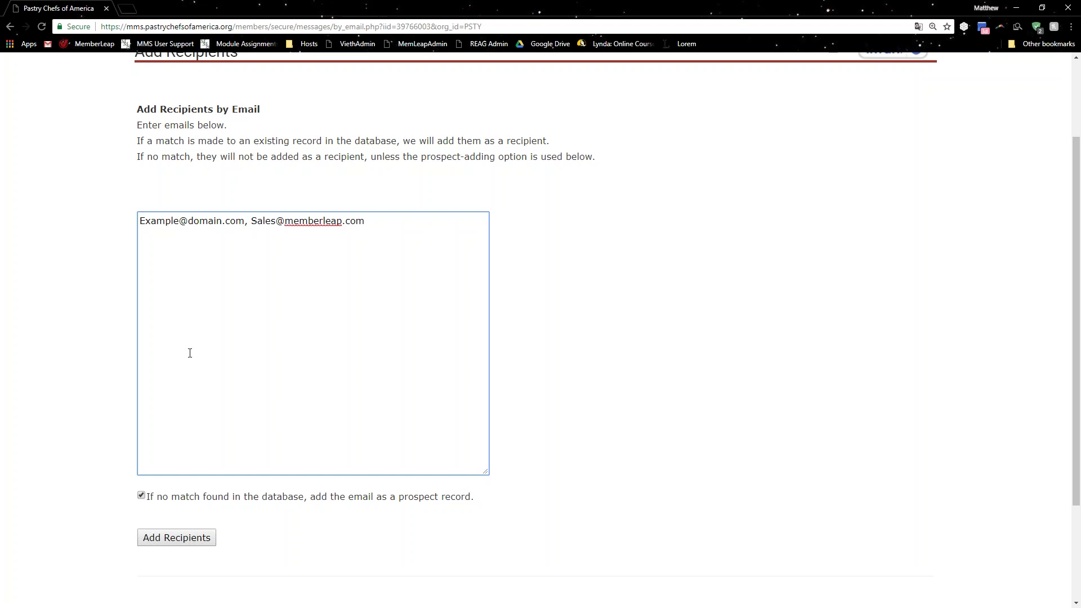
# Enter four recipient e-mail addresses, correcting typos, and submit them as recipients.
pyautogui.press('Return')
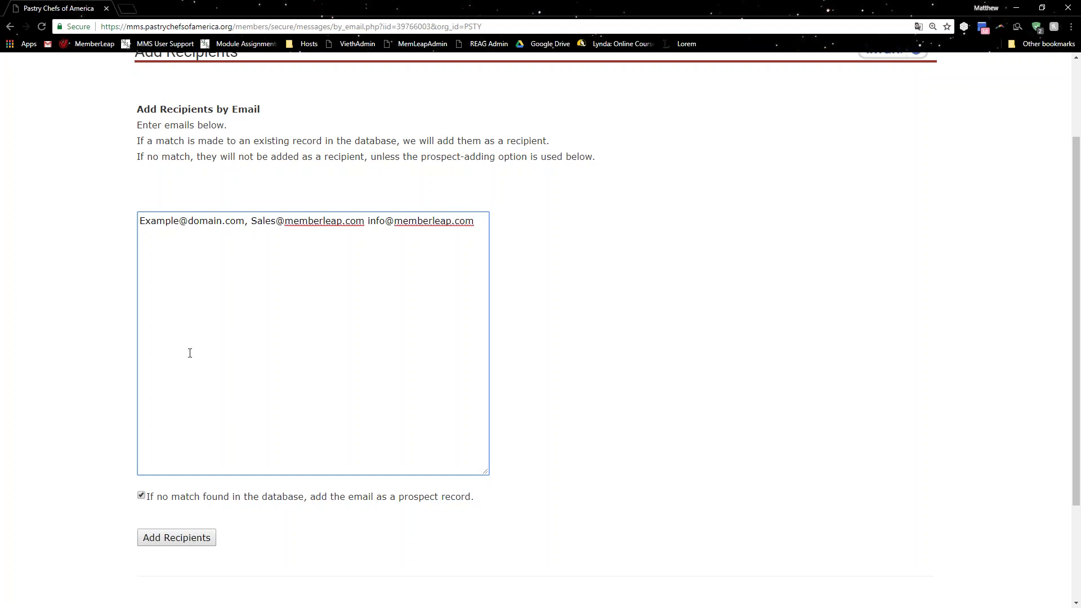
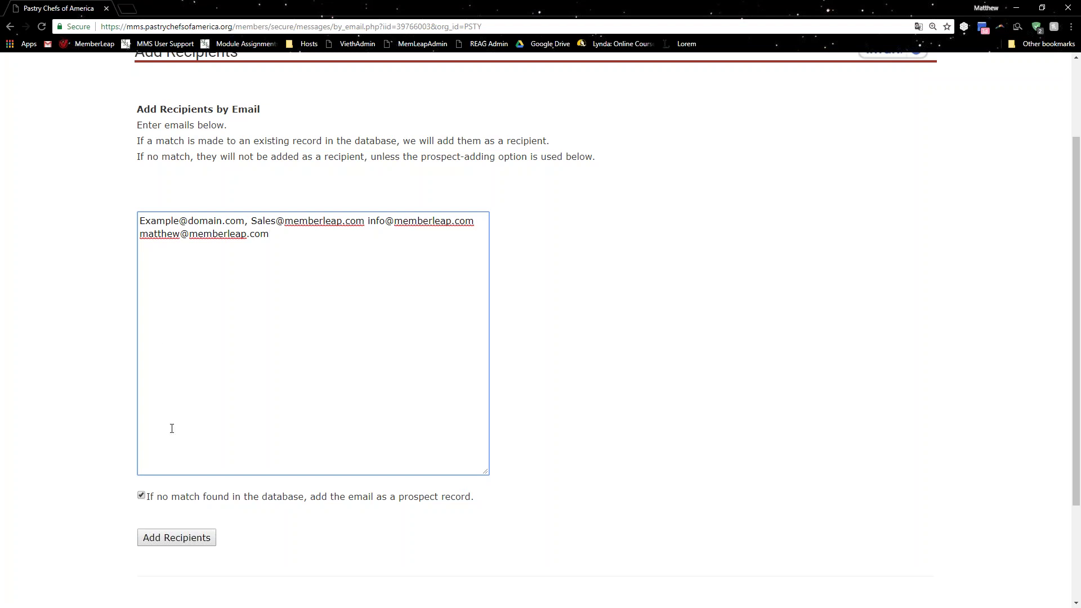
pyautogui.click(188, 538)
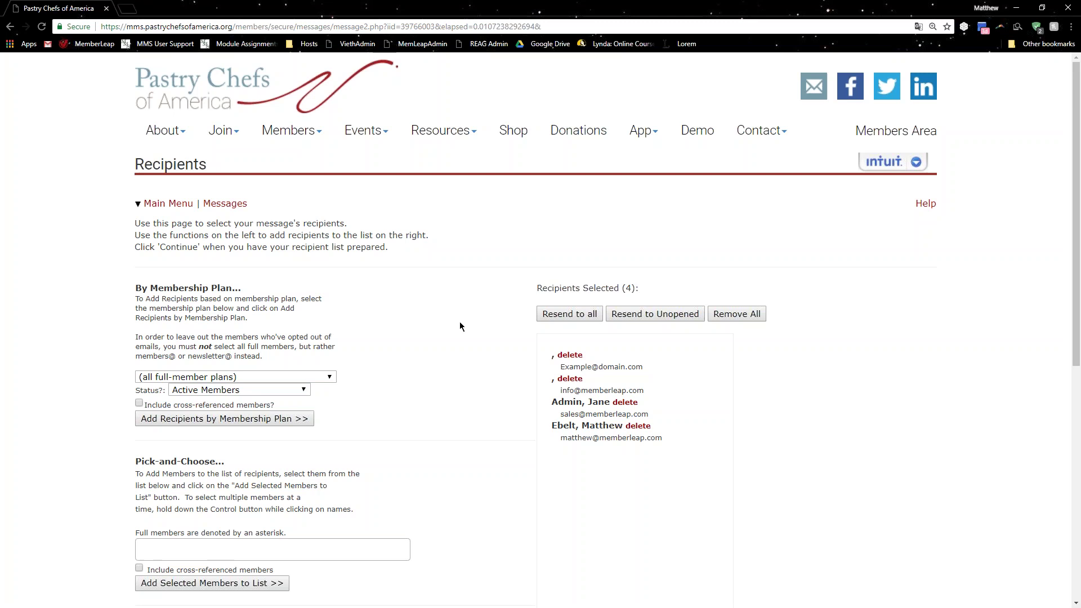
# Delete the sales, example-domain and unnamed recipients so only one recipient remains.
pyautogui.click(633, 403)
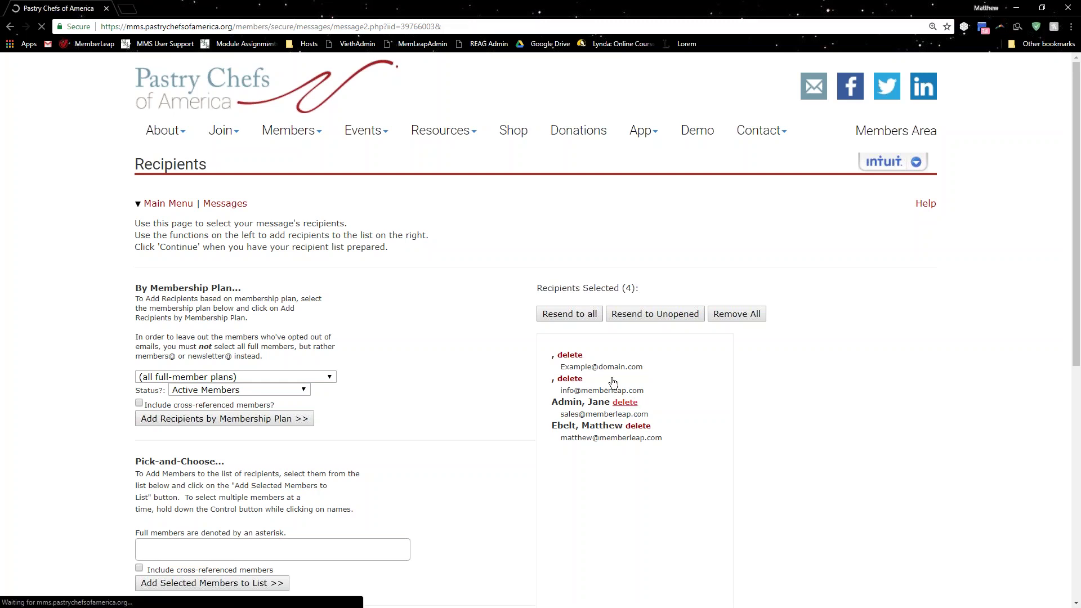
pyautogui.click(573, 354)
pyautogui.click(570, 355)
pyautogui.scroll(-8, 670, 392)
# Review the Confirm Message Details page: Jun 30, 2018 schedule, one recipient, 0.0/5 spam score, previews.
pyautogui.click(883, 448)
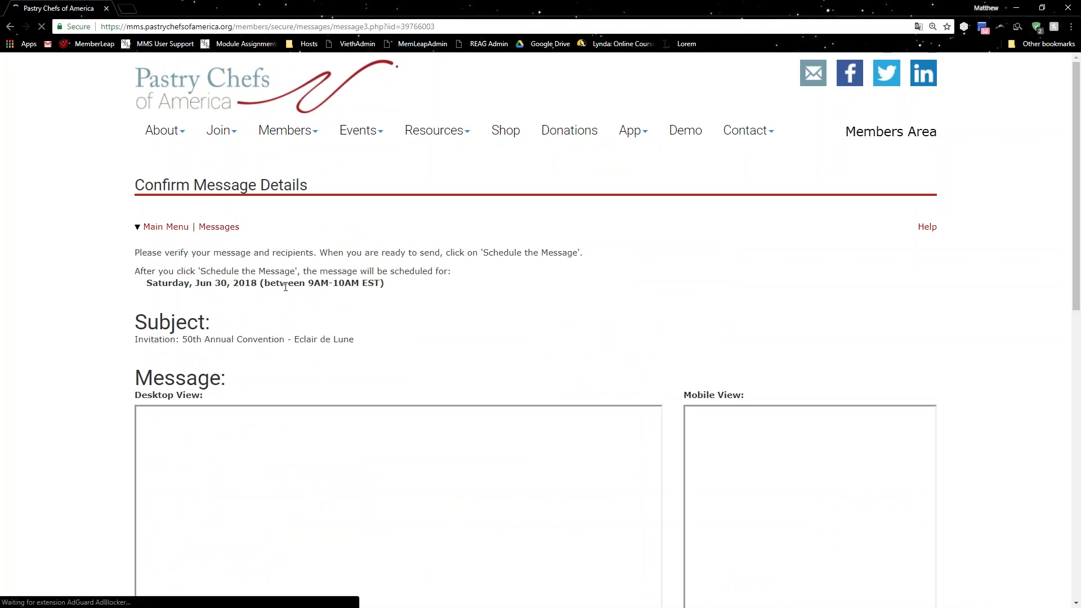
pyautogui.scroll(-2, 290, 264)
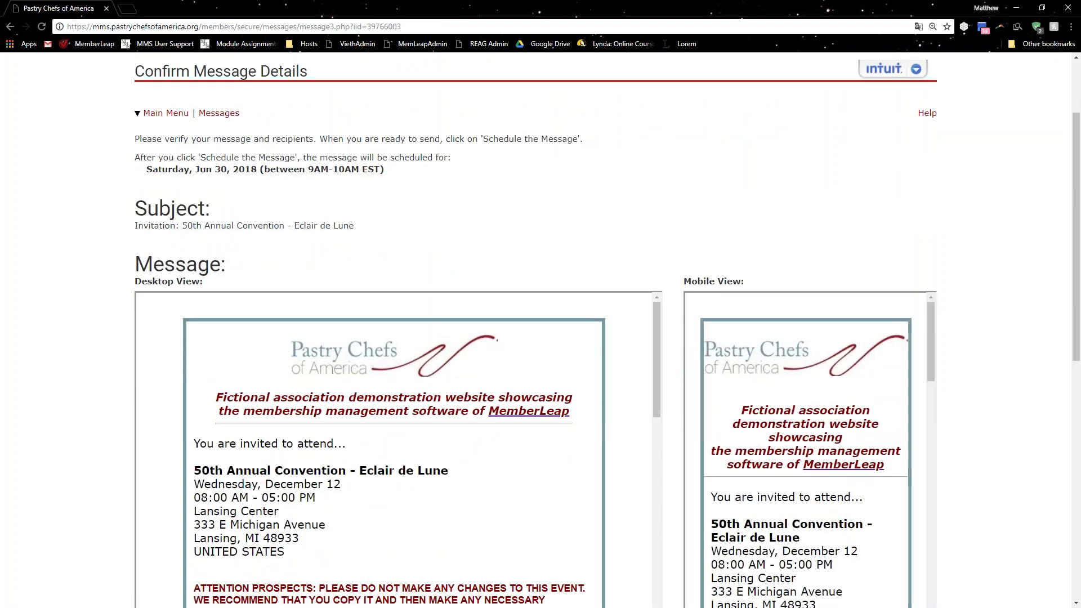
pyautogui.scroll(-1, 203, 361)
pyautogui.scroll(-1, 107, 383)
pyautogui.scroll(-1, 107, 383)
pyautogui.scroll(-10, 270, 313)
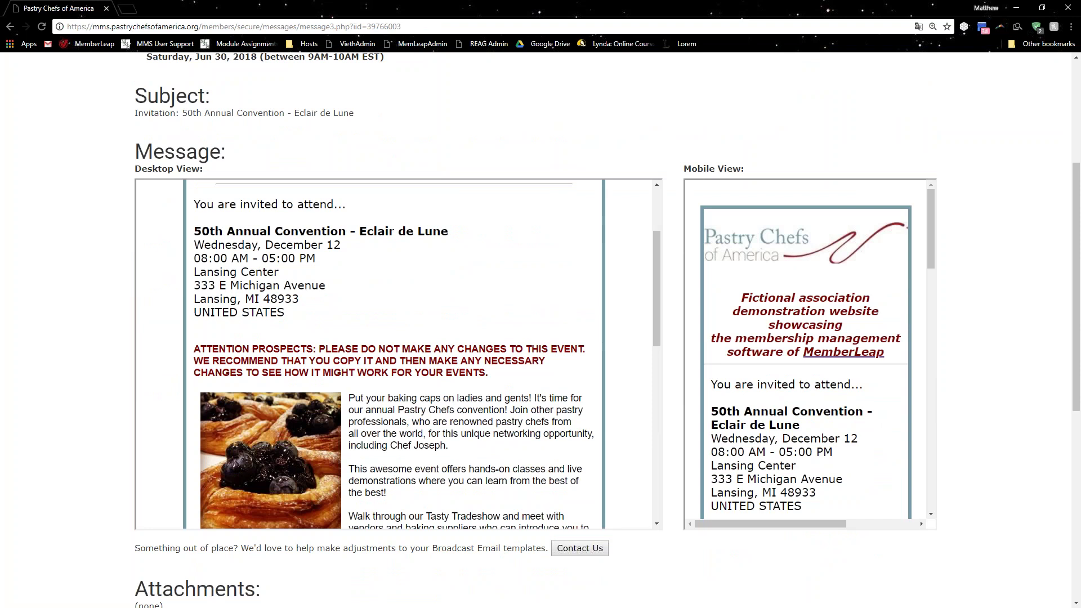
pyautogui.scroll(-1, 270, 313)
pyautogui.scroll(-5, 851, 256)
pyautogui.scroll(-10, 805, 349)
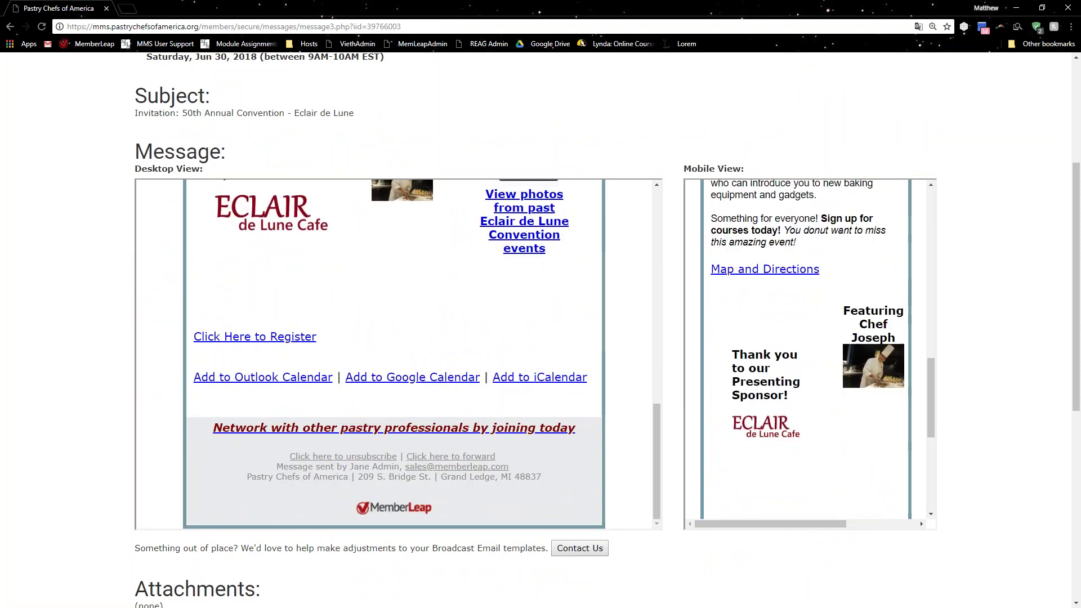
pyautogui.scroll(-4, 161, 347)
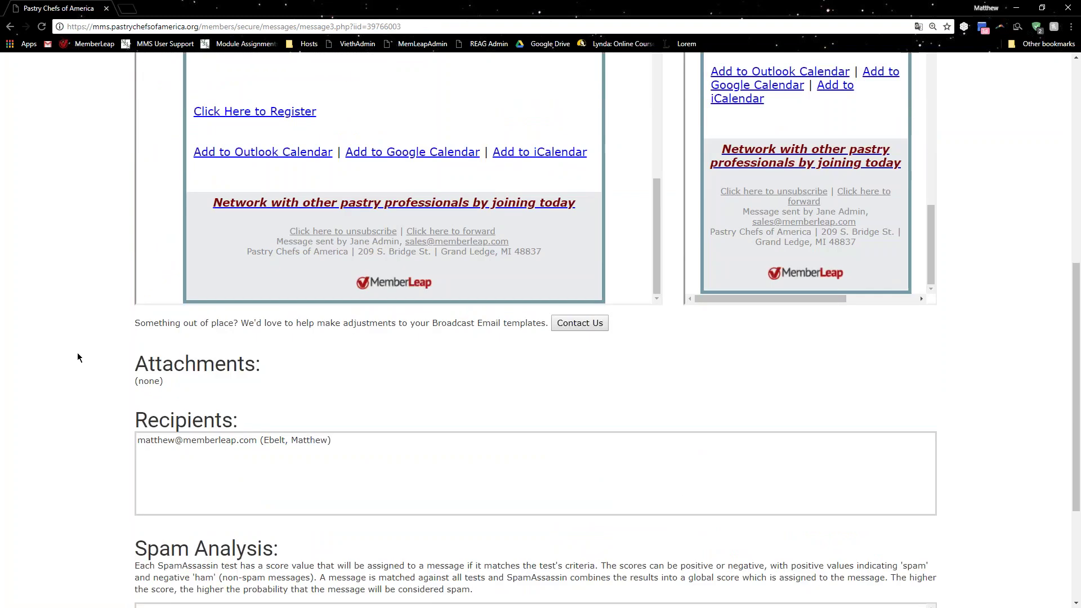
pyautogui.scroll(-2, 135, 398)
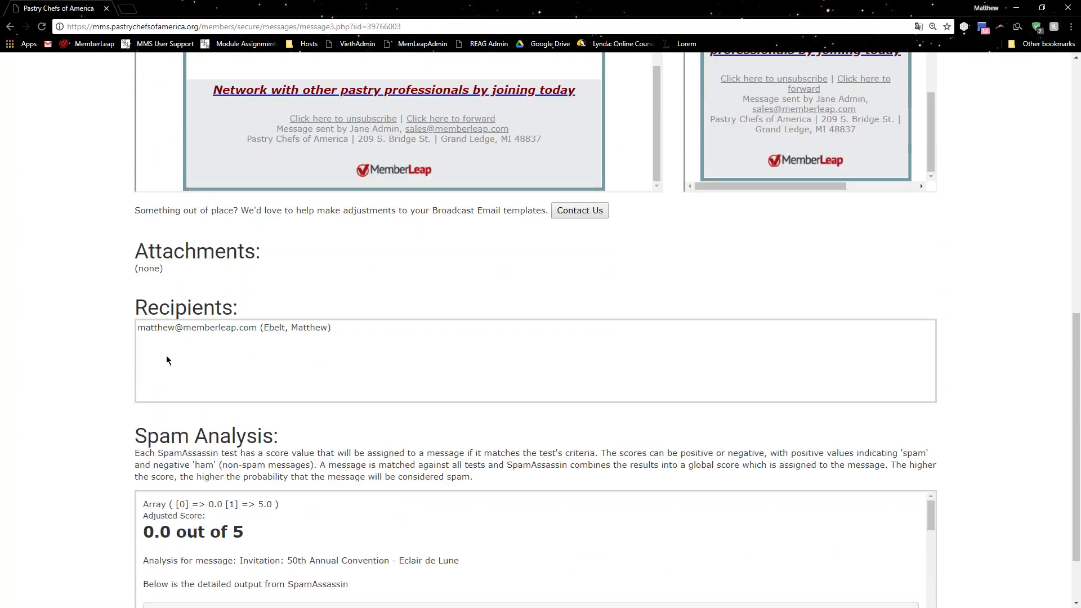
pyautogui.scroll(-2, 177, 350)
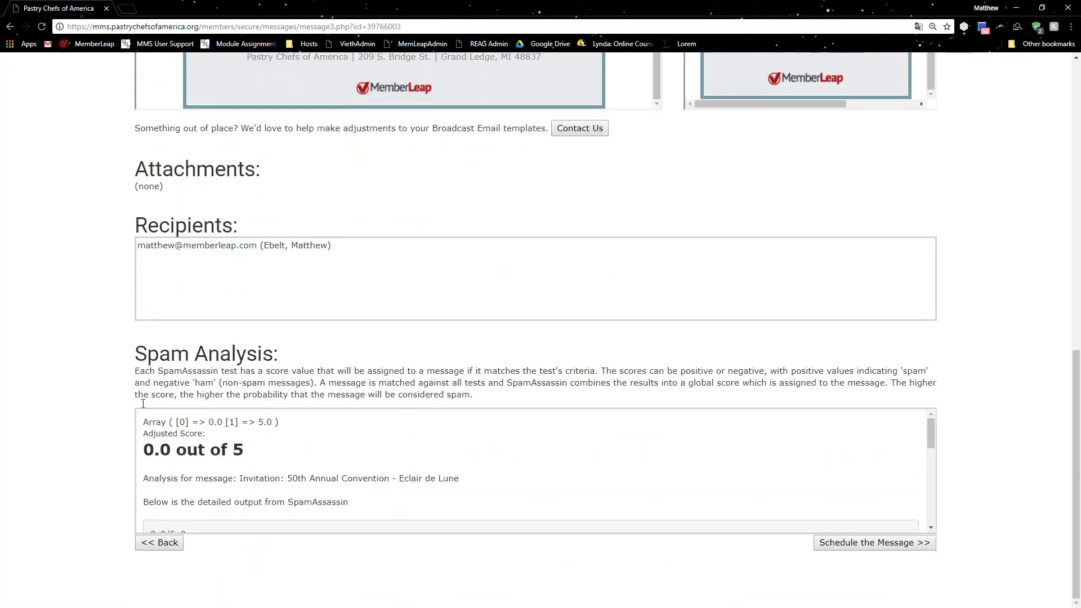
# Submit the convention invitation for scheduled sending on 06/30/18.
pyautogui.click(884, 544)
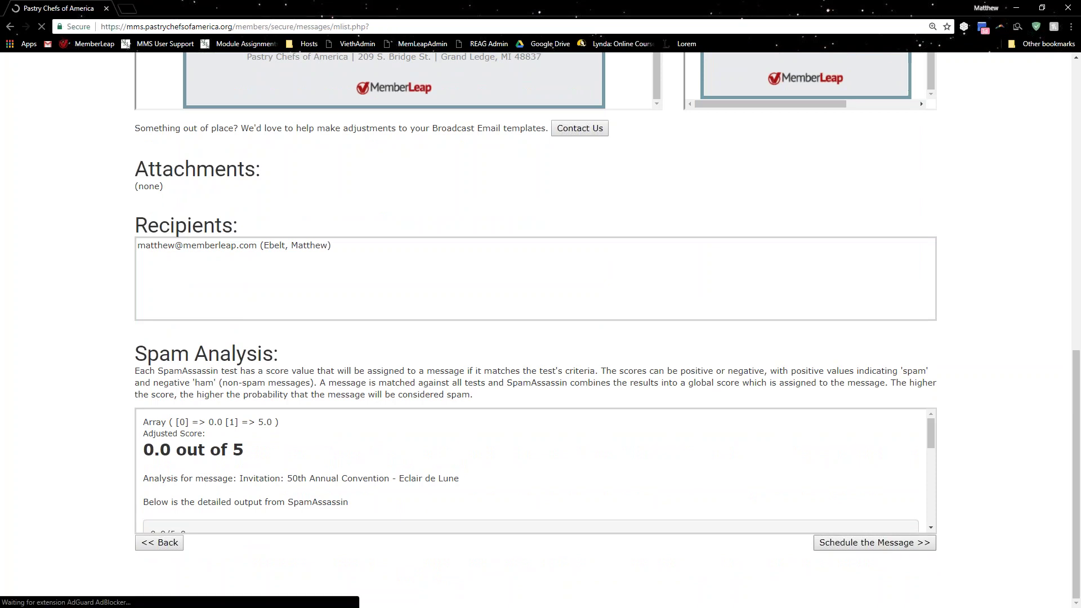